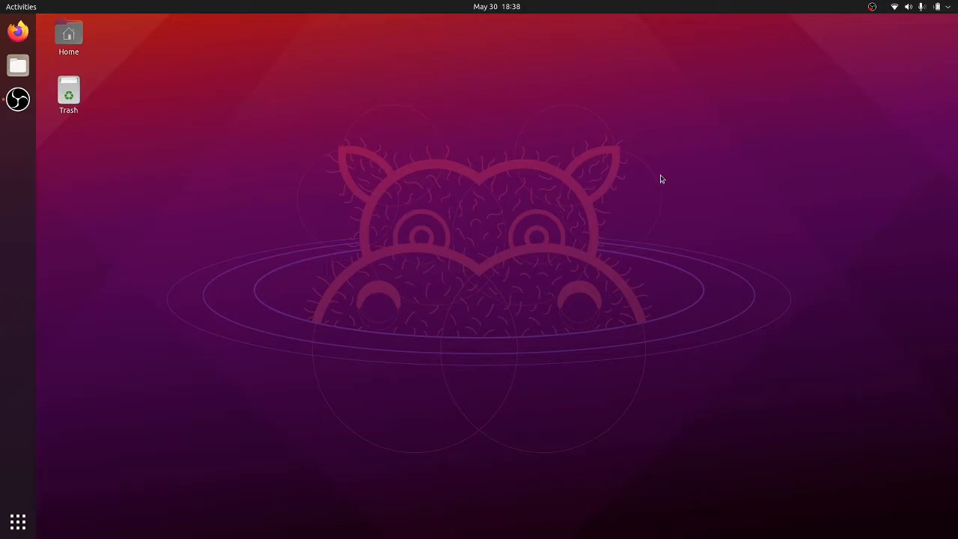
# Find the Terminal application and open a new terminal window.
pyautogui.click(22, 519)
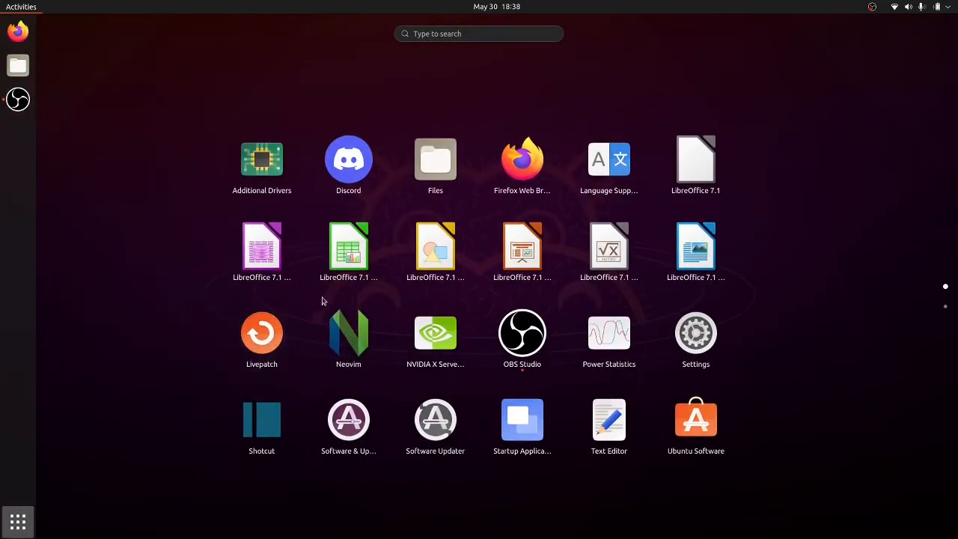
pyautogui.write('term')
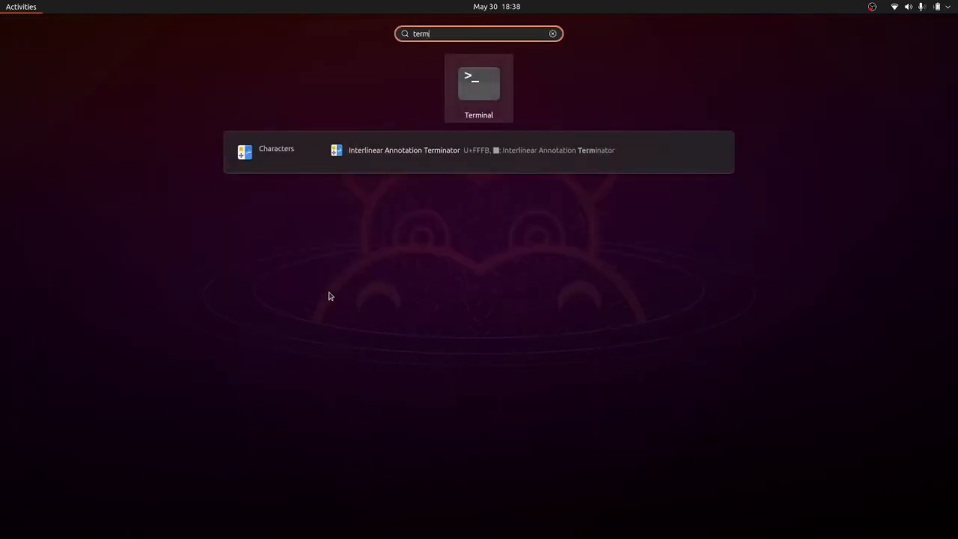
pyautogui.press('Return')
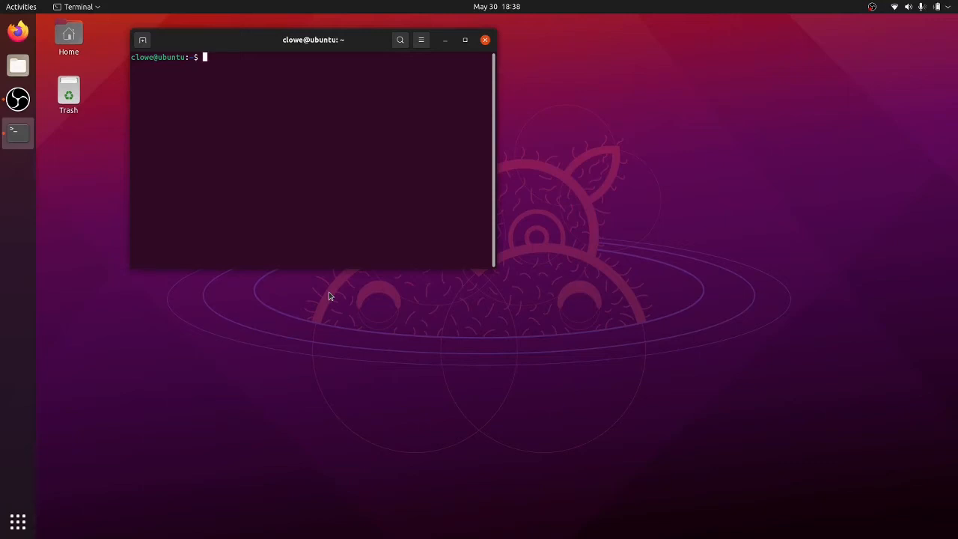
# Run python3 in the terminal to check the installed Python version.
pyautogui.write('p')
pyautogui.click(328, 296)
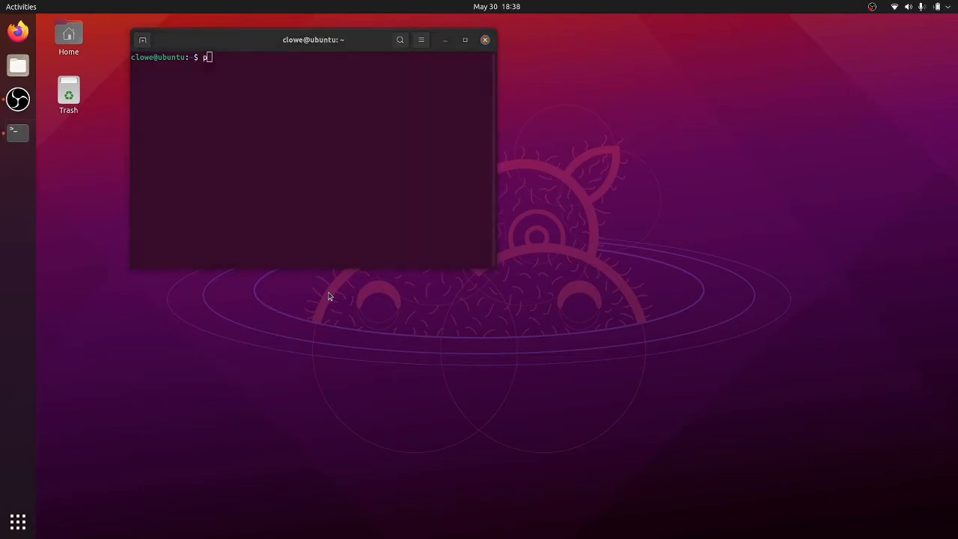
pyautogui.click(359, 151)
pyautogui.write('ython')
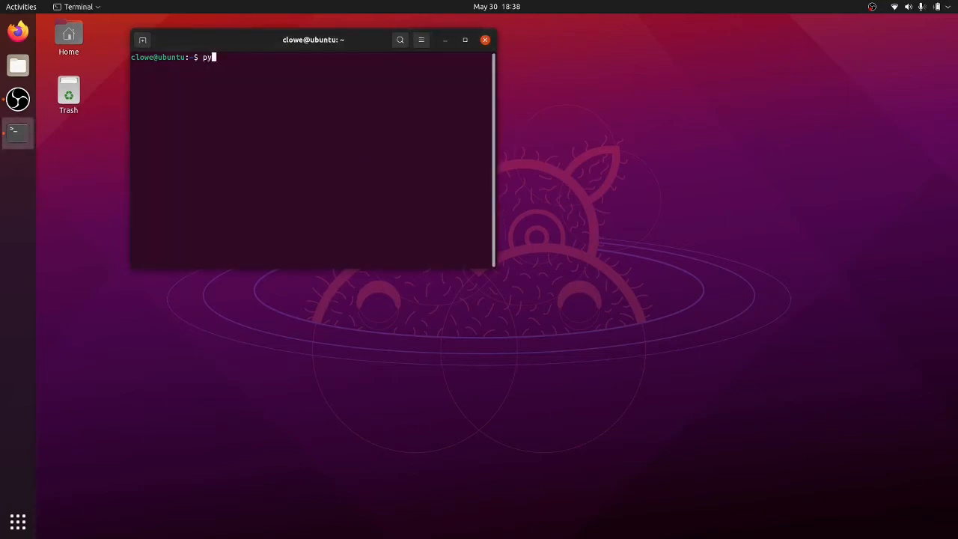
pyautogui.write('3')
pyautogui.press('Return')
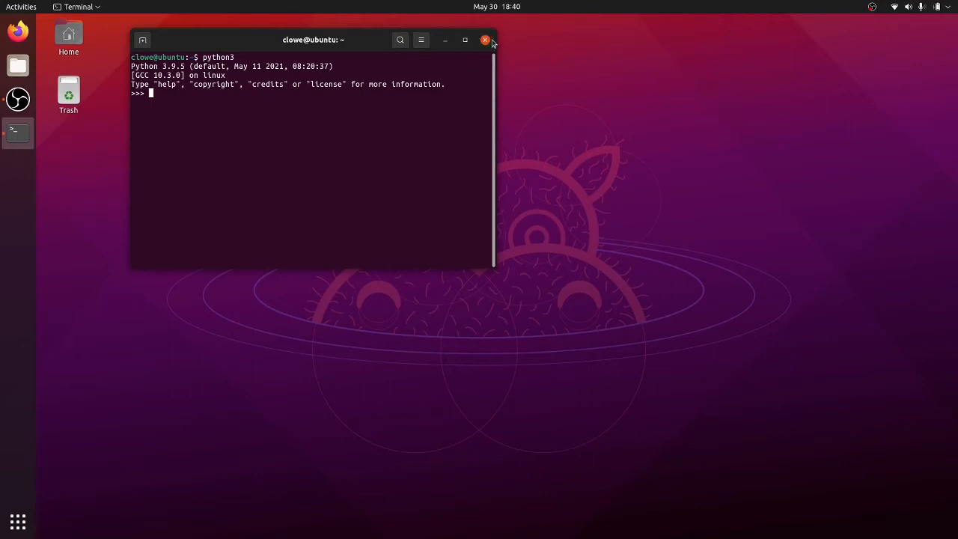
# Close the terminal along with its running Python process and open Ubuntu Software.
pyautogui.click(486, 41)
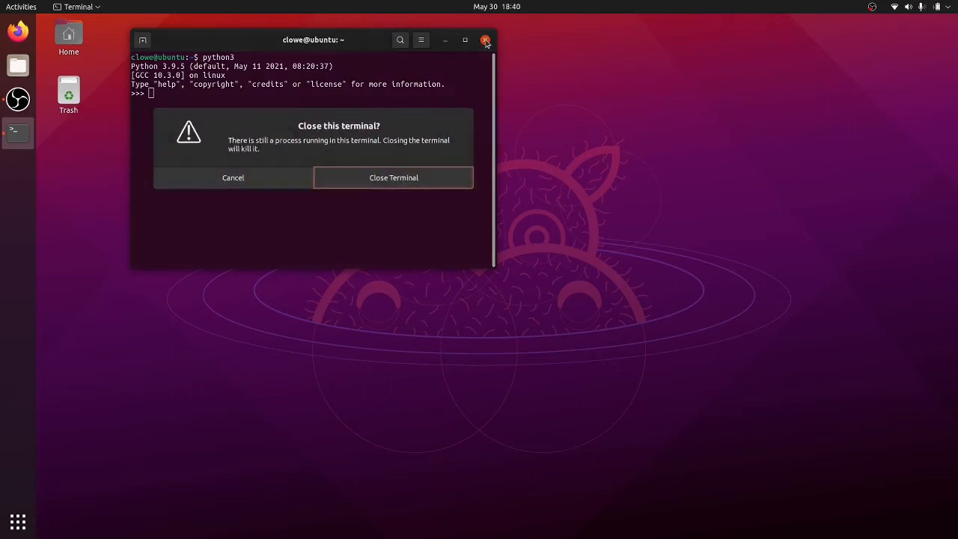
pyautogui.click(373, 183)
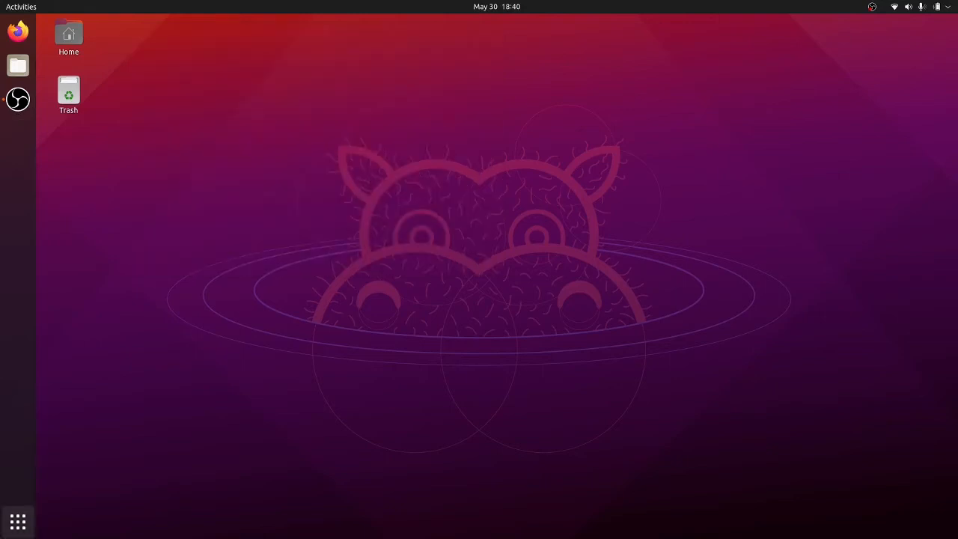
pyautogui.click(18, 522)
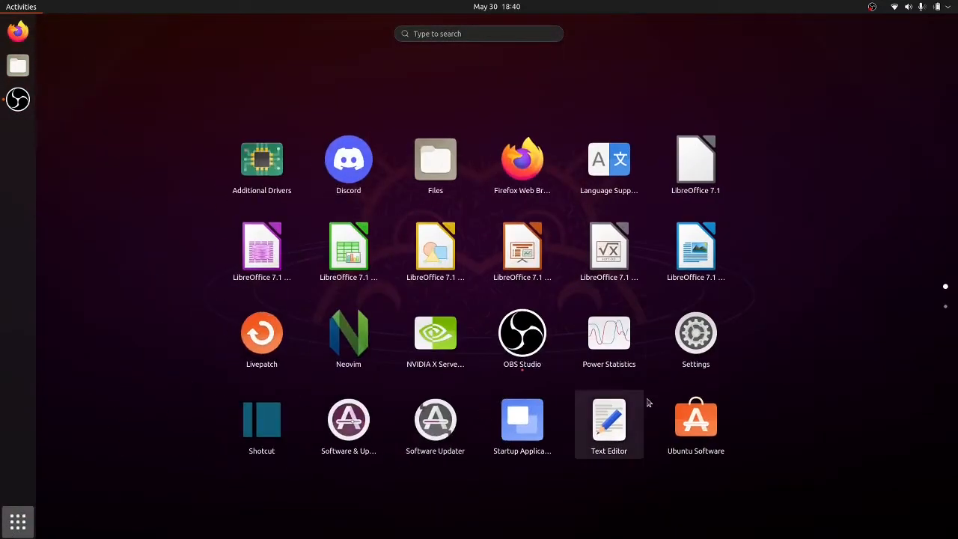
pyautogui.click(696, 419)
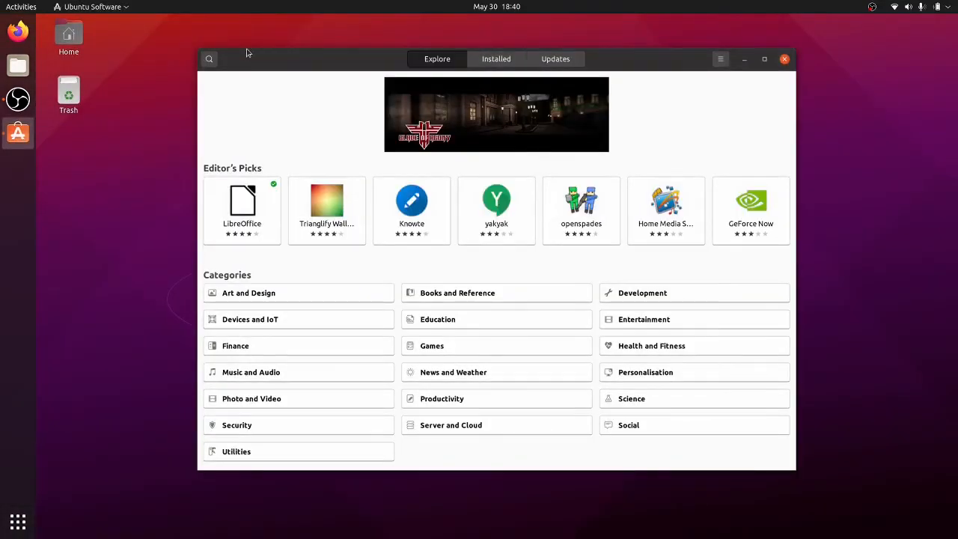
# Search the software catalogue for pycharm and open the details page of PyCharm CE.
pyautogui.click(210, 61)
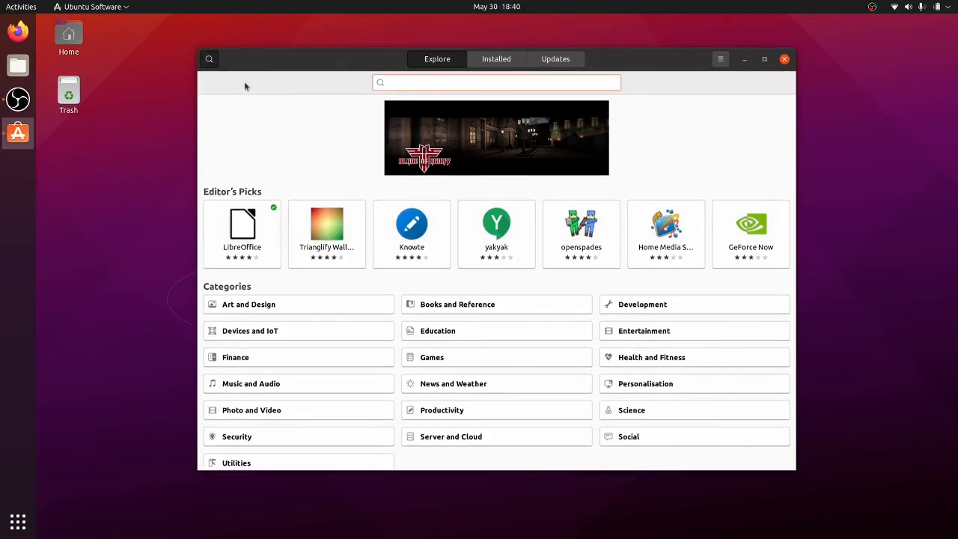
pyautogui.write('pycharm')
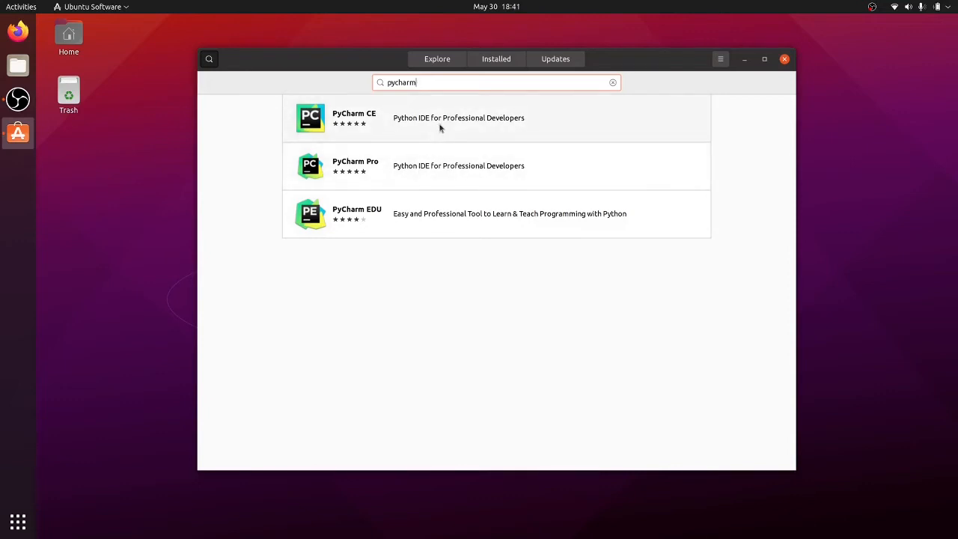
pyautogui.click(440, 128)
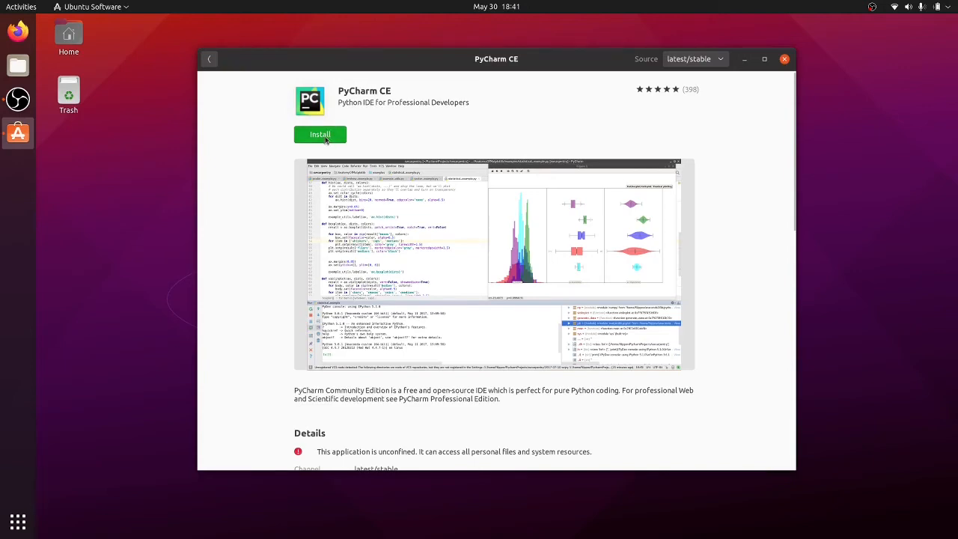
# Install PyCharm CE from the latest/stable source, authenticating with the account password.
pyautogui.click(320, 135)
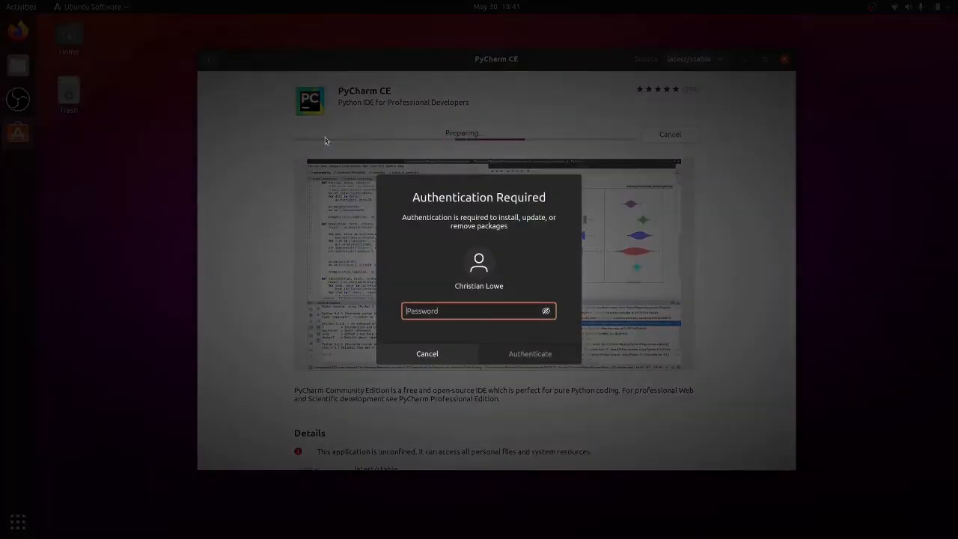
pyautogui.write('••••••••')
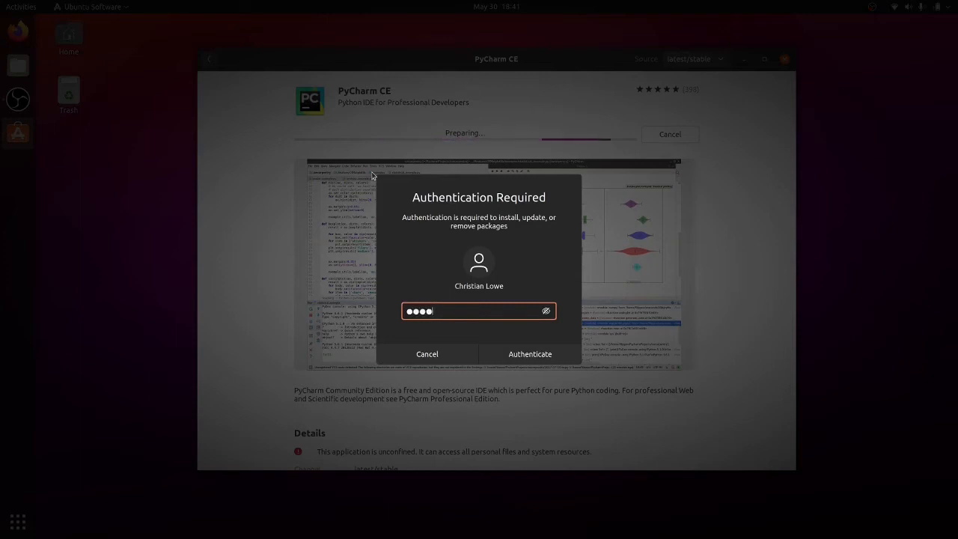
pyautogui.write('•••••••••')
pyautogui.press('Return')
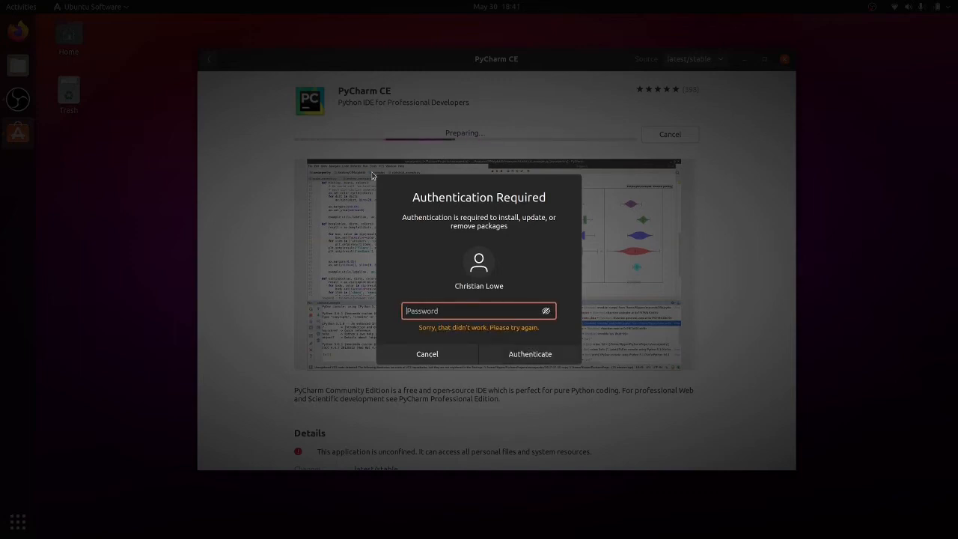
pyautogui.write('•••••••••••••••••')
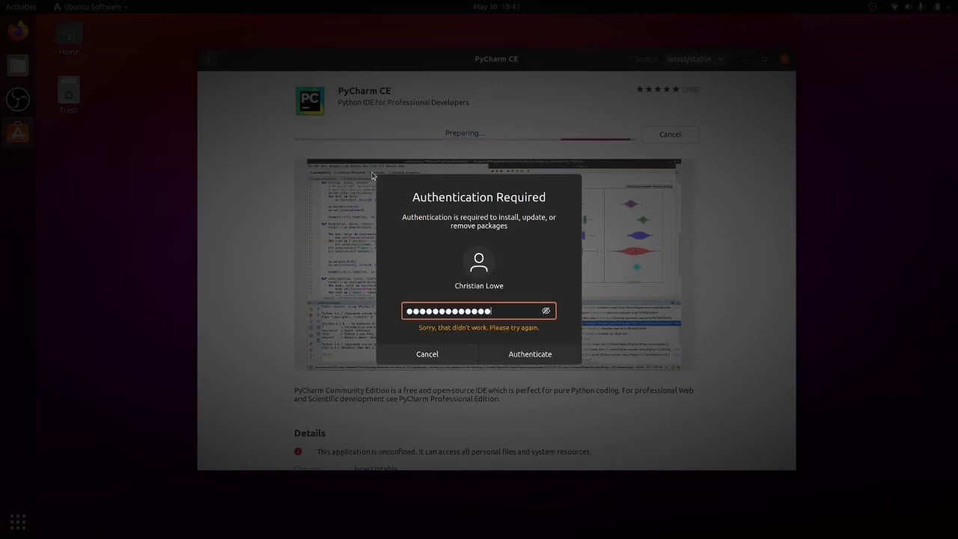
pyautogui.press('Return')
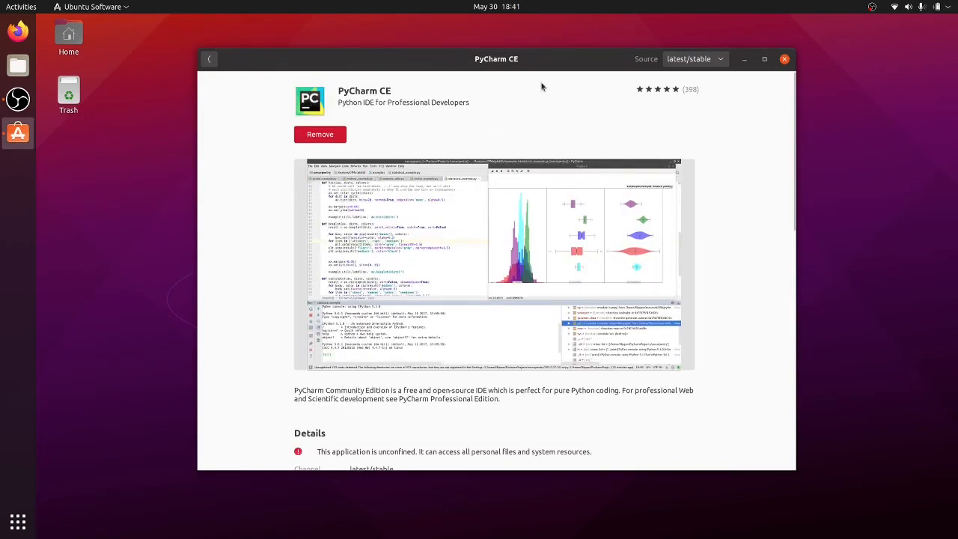
# Close the software store, then find and launch PyCharm Community Edition.
pyautogui.click(784, 61)
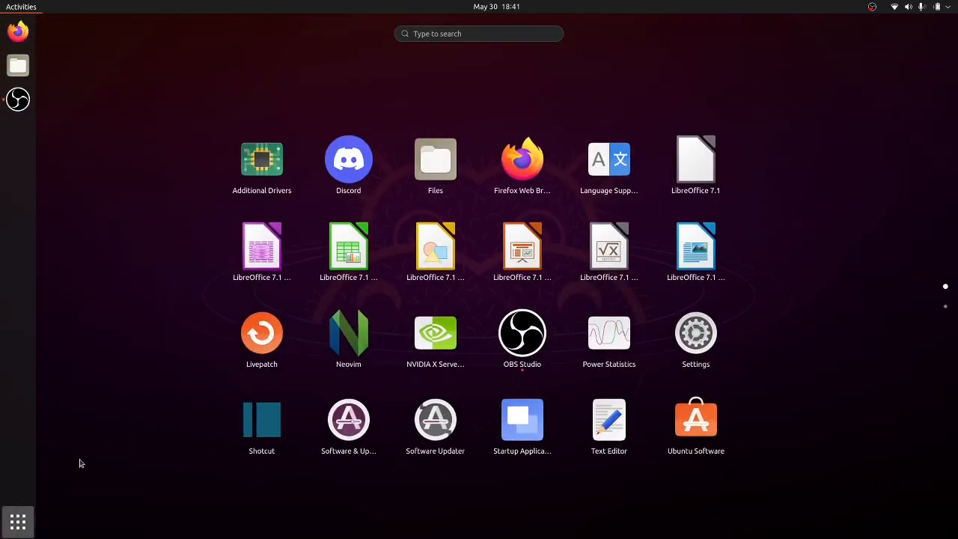
pyautogui.write('py')
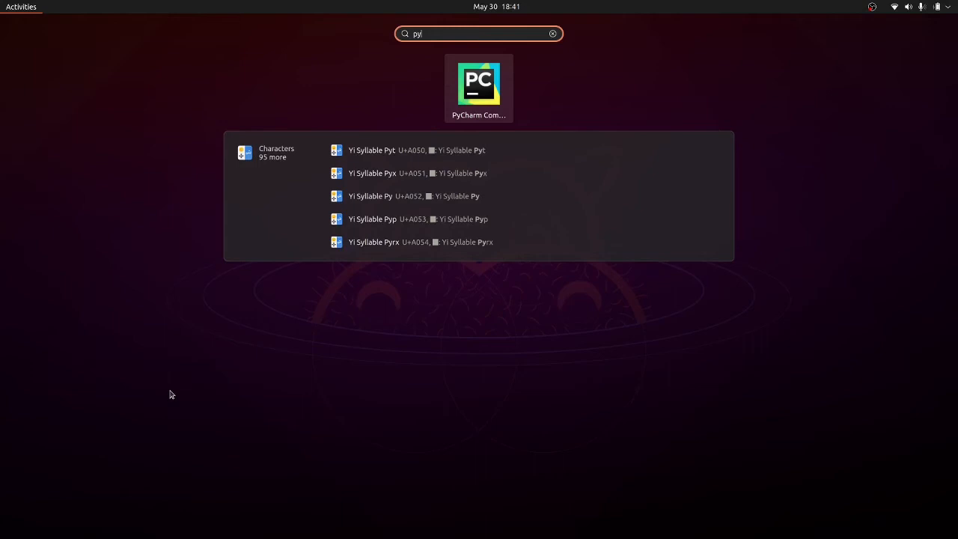
pyautogui.press('Return')
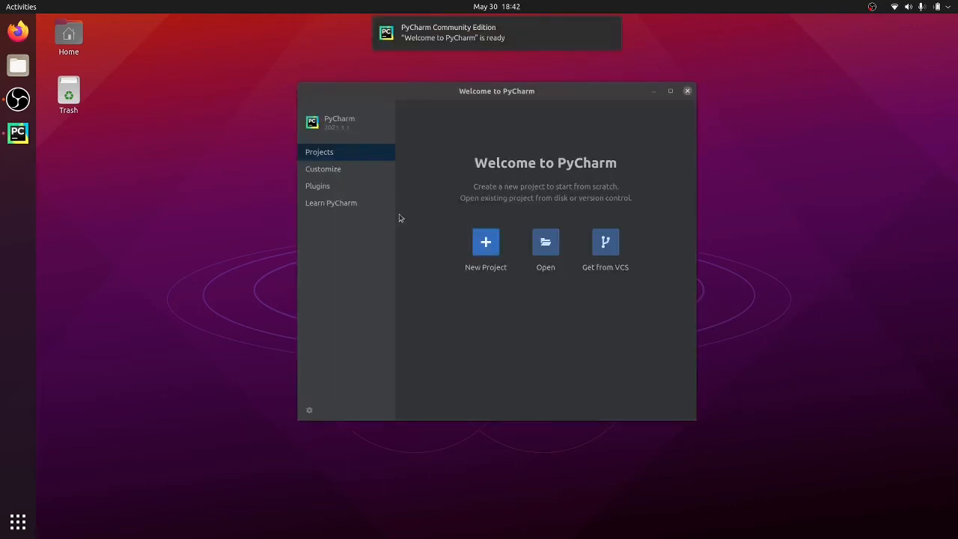
# Create a new project pythonProject with a new Virtualenv environment based on /usr/bin/python3.9 and a main.py welcome script.
pyautogui.click(490, 248)
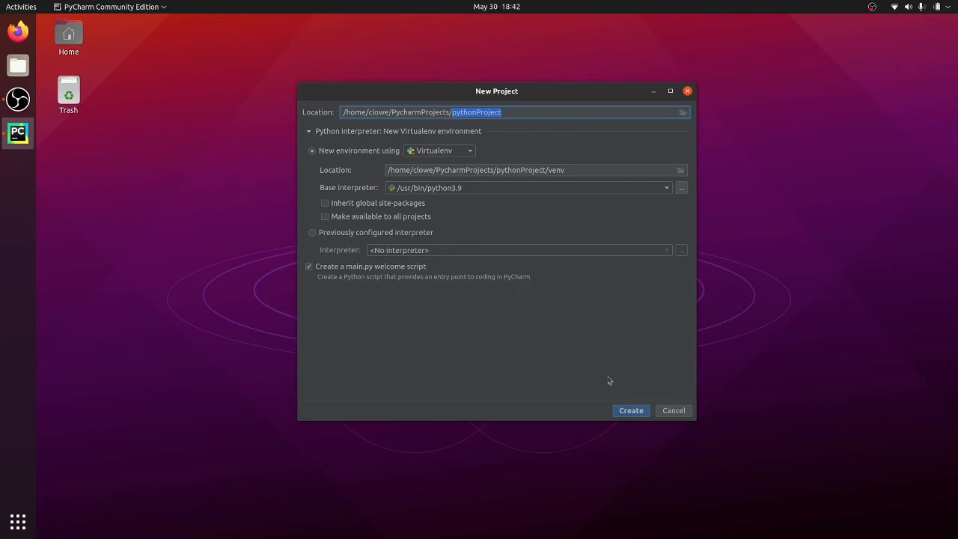
pyautogui.click(633, 413)
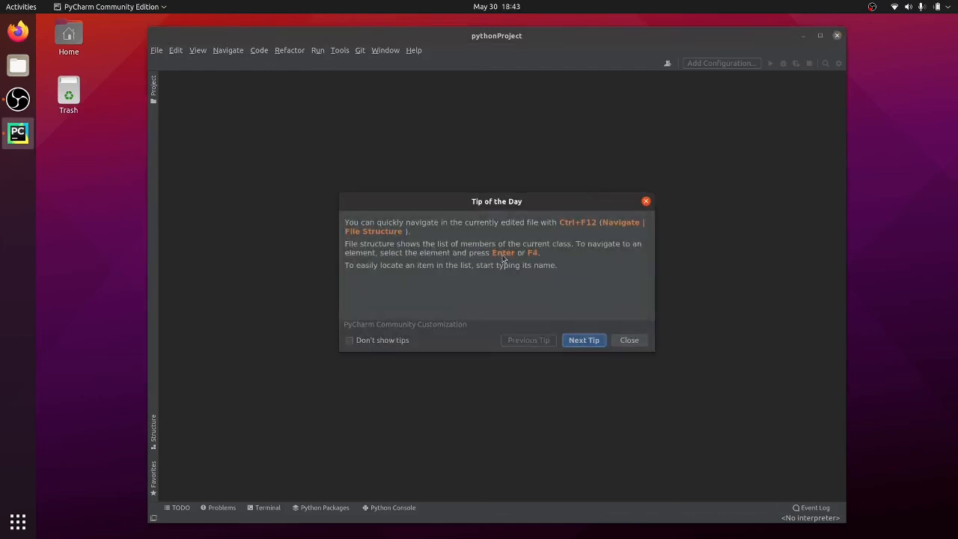
# Turn off the startup tips, close the Tip of the Day and dismiss the Code With Me notice.
pyautogui.click(350, 343)
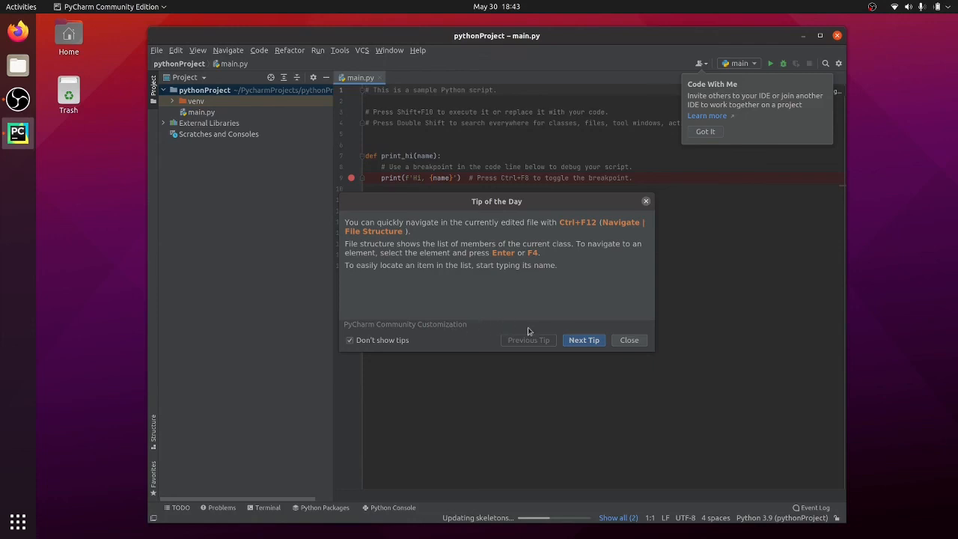
pyautogui.click(634, 342)
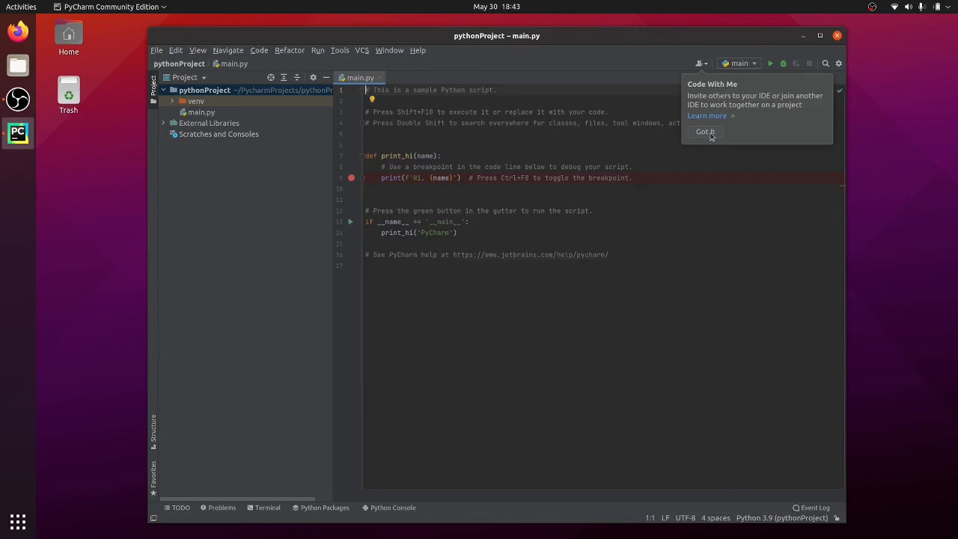
pyautogui.click(706, 131)
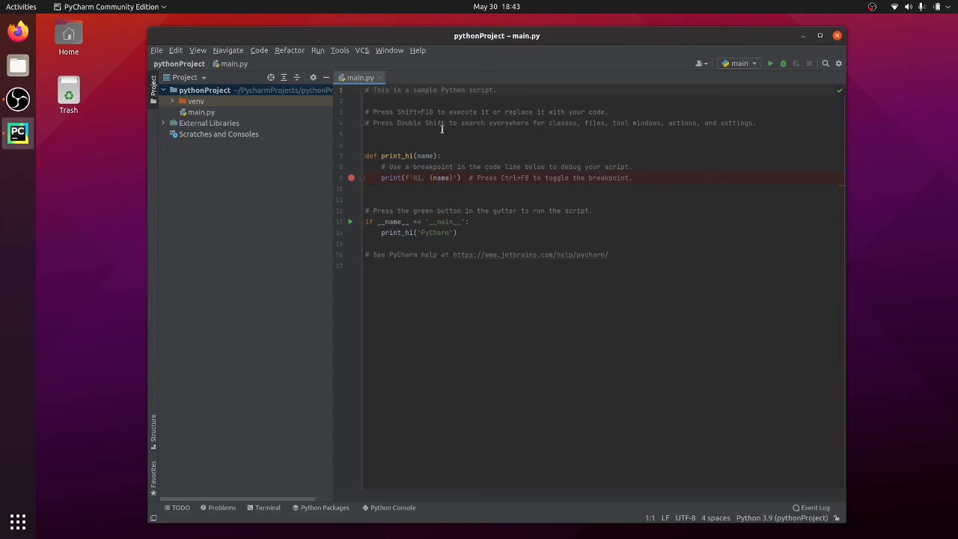
# Run the main script from its entry-point line in main.py.
pyautogui.moveTo(393, 176)
pyautogui.click(350, 223)
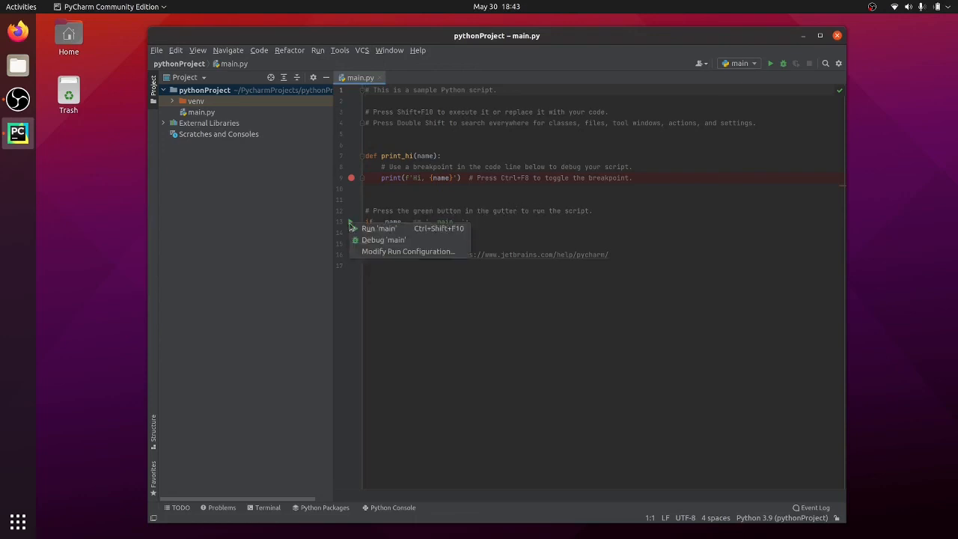
pyautogui.click(369, 229)
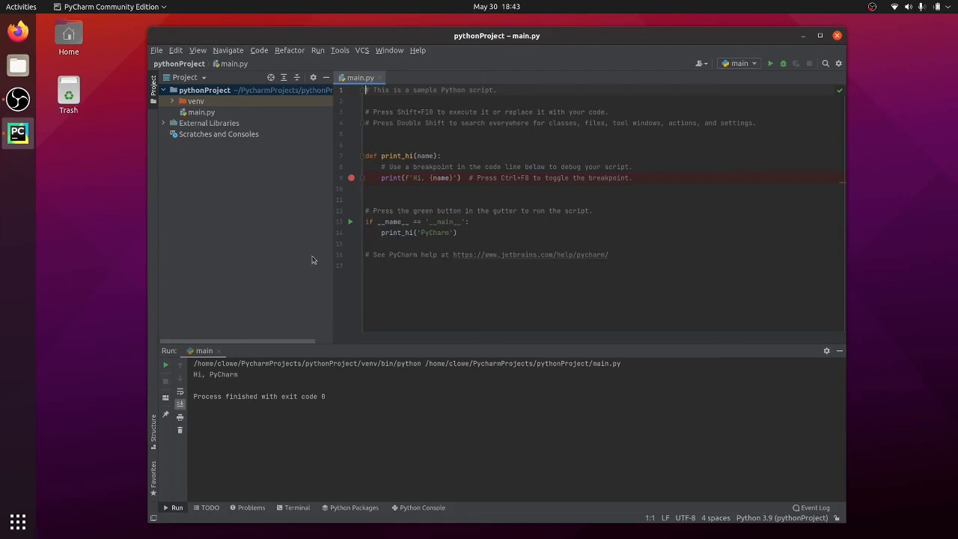
pyautogui.click(23, 104)
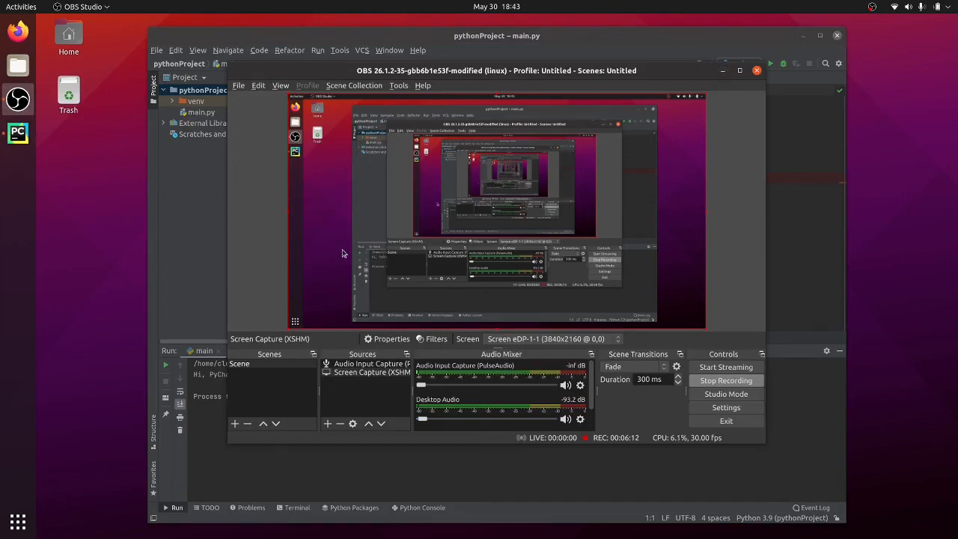